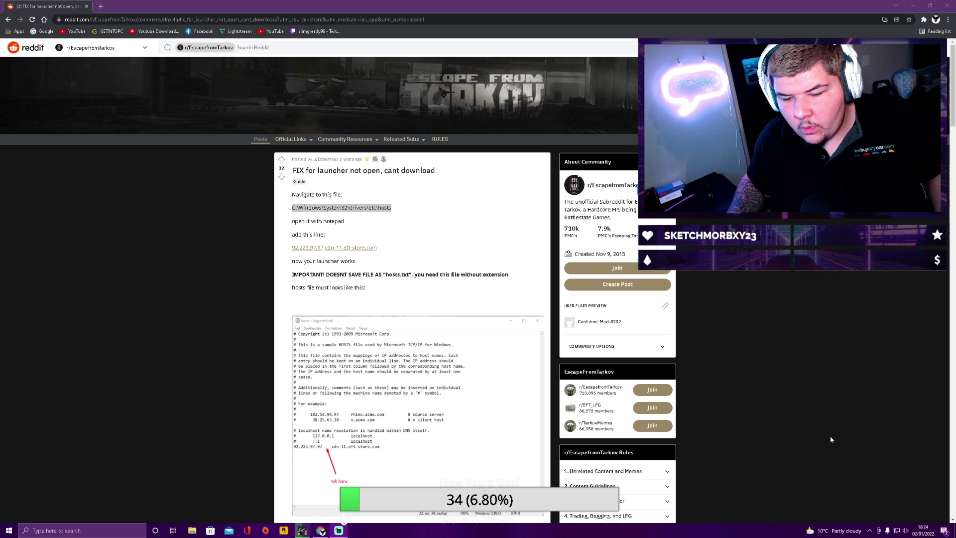
- Check the launcher's download, then select the hosts file path in the Reddit fix post
click(301, 531)
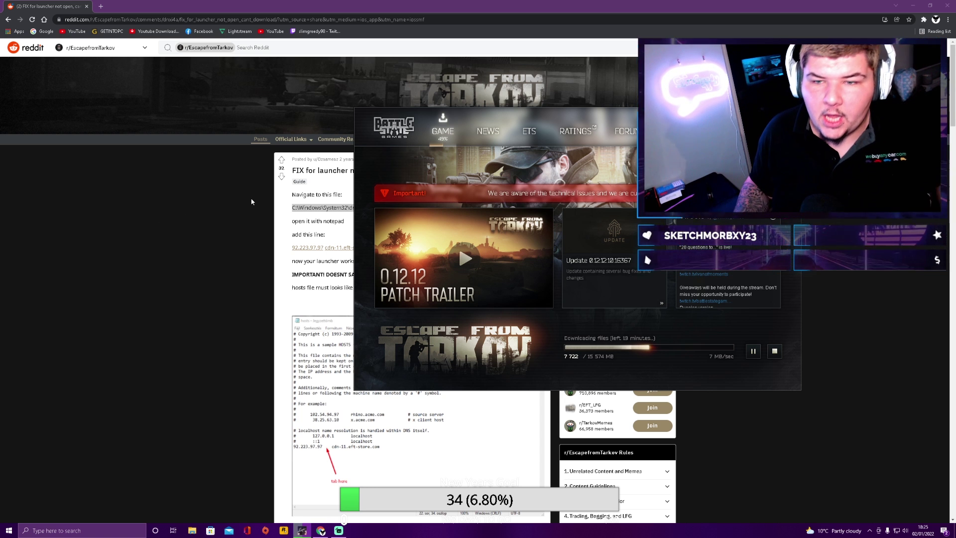
click(208, 174)
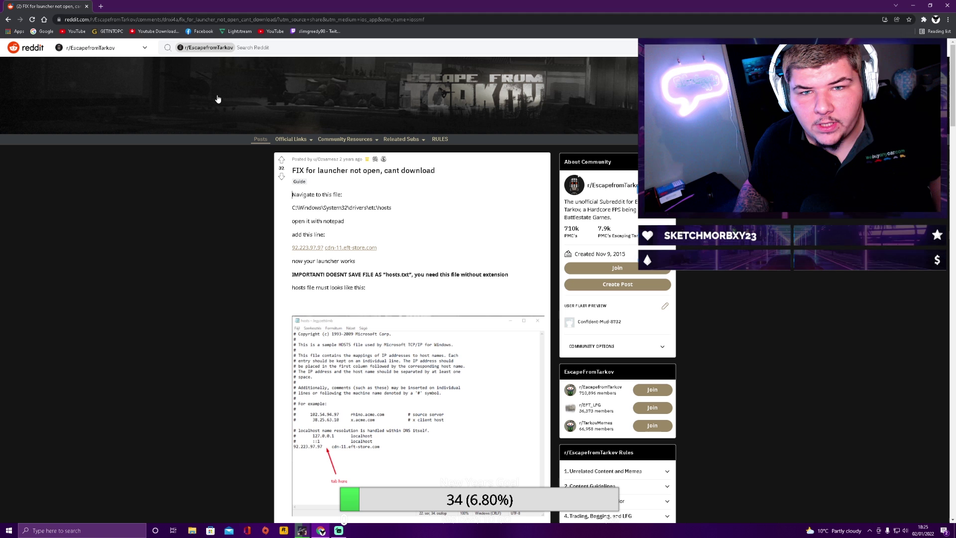
click(178, 20)
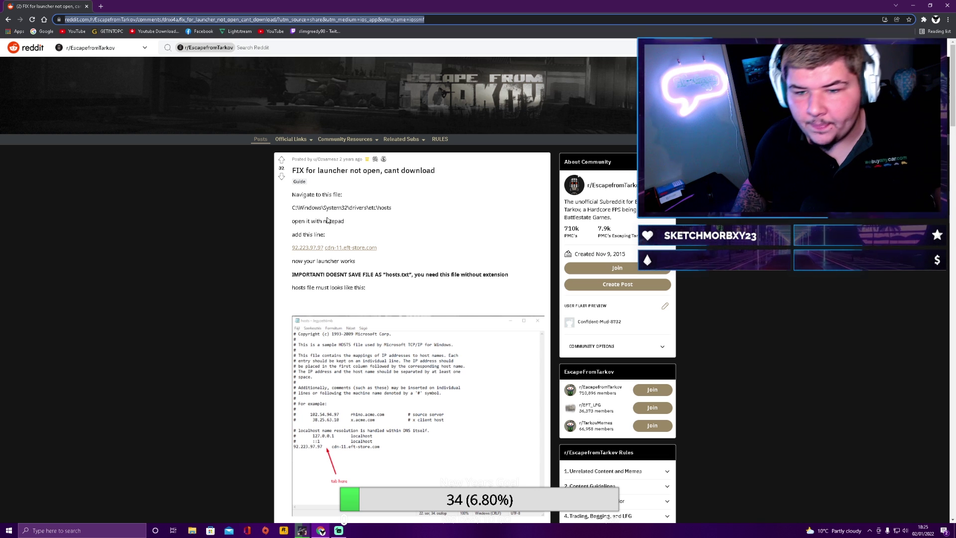
mouse_move(299, 208)
mouse_down()
mouse_move(347, 209)
mouse_move(294, 210)
mouse_up()
key(ctrl+c)
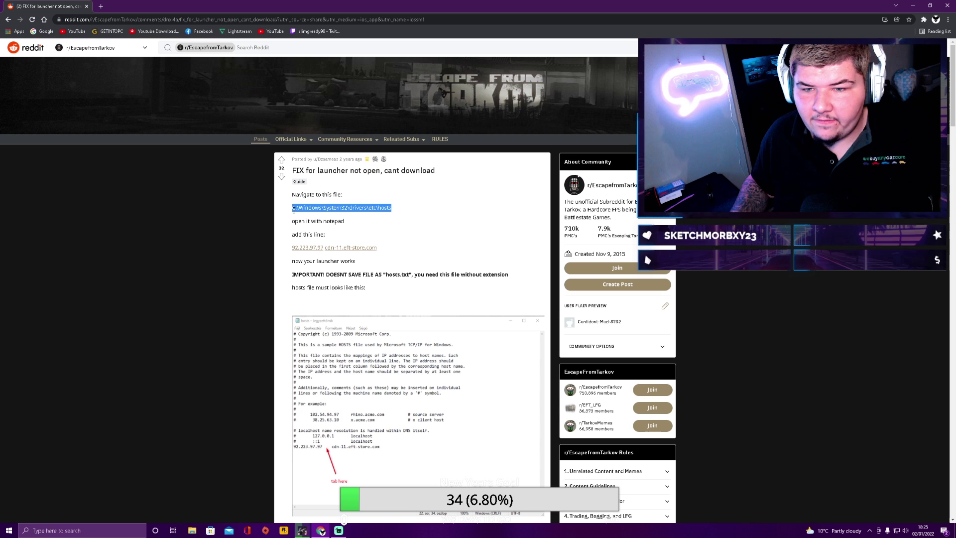
- Open the Windows\System32\drivers\etc folder in File Explorer from the pasted path, trimmed of 'hosts'
click(192, 530)
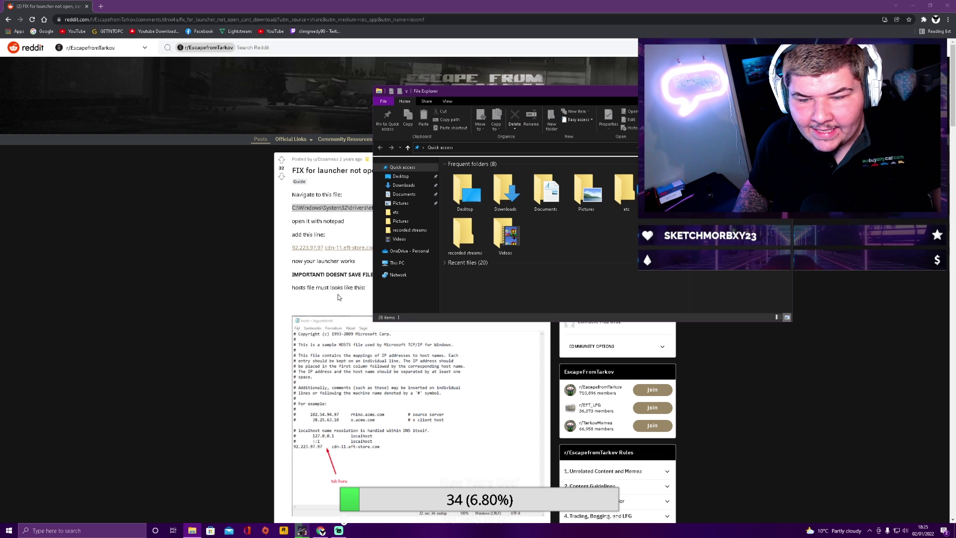
click(397, 262)
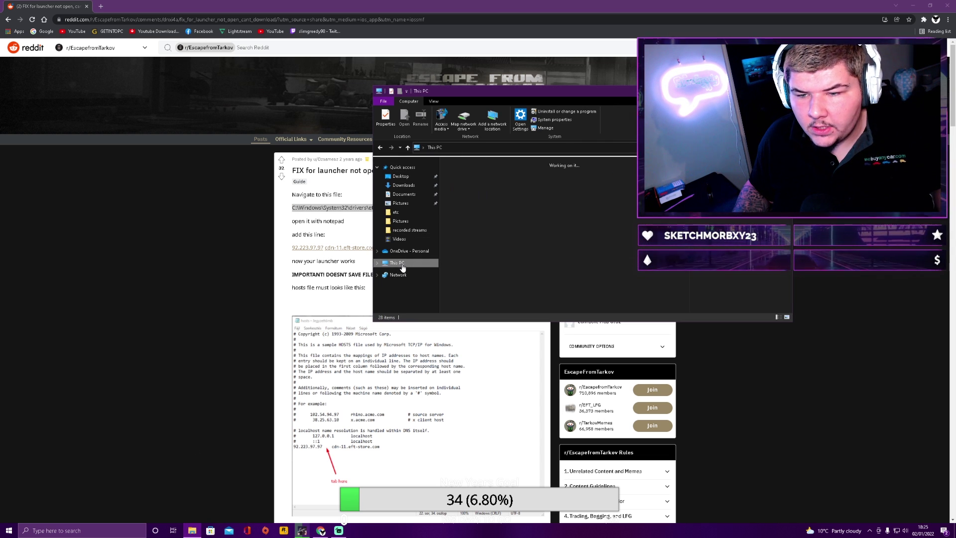
click(461, 148)
key(ctrl+v)
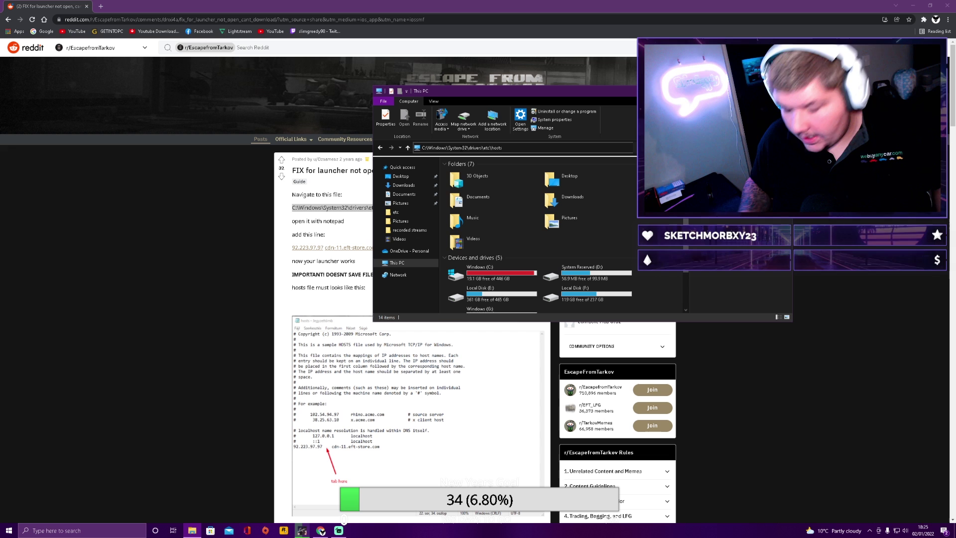
key(BackSpace)
key(BackSpace)
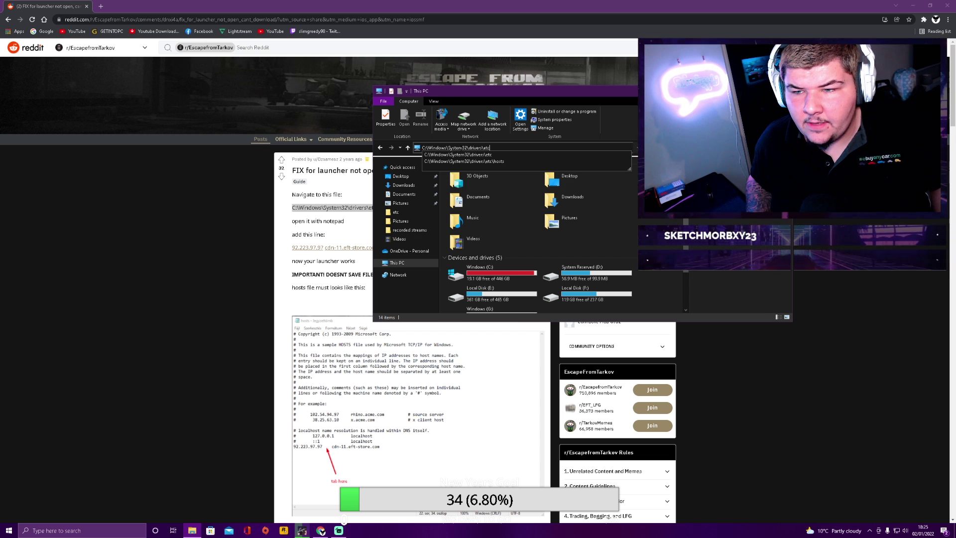
key(Return)
click(463, 172)
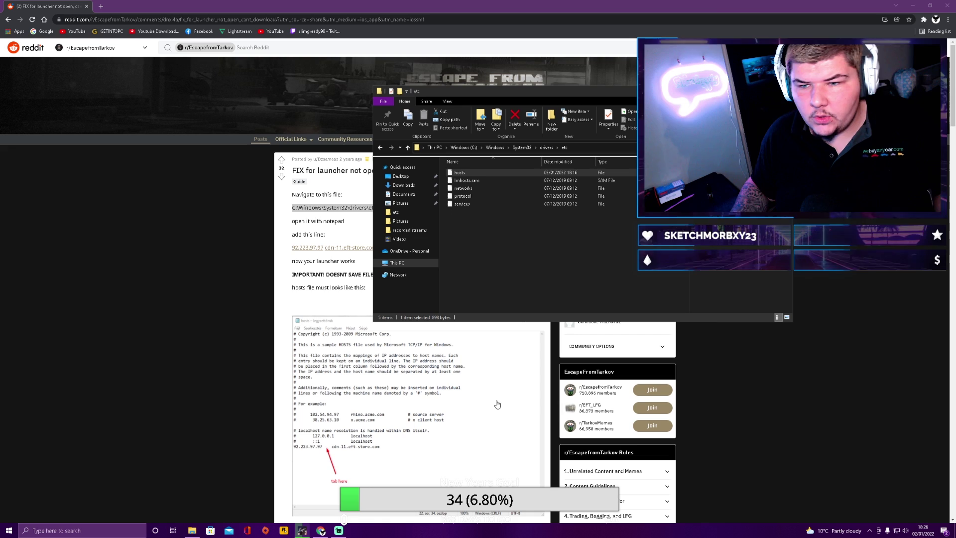
- Copy the hosts file onto the desktop and open it with Notepad
click(321, 533)
key(super+d)
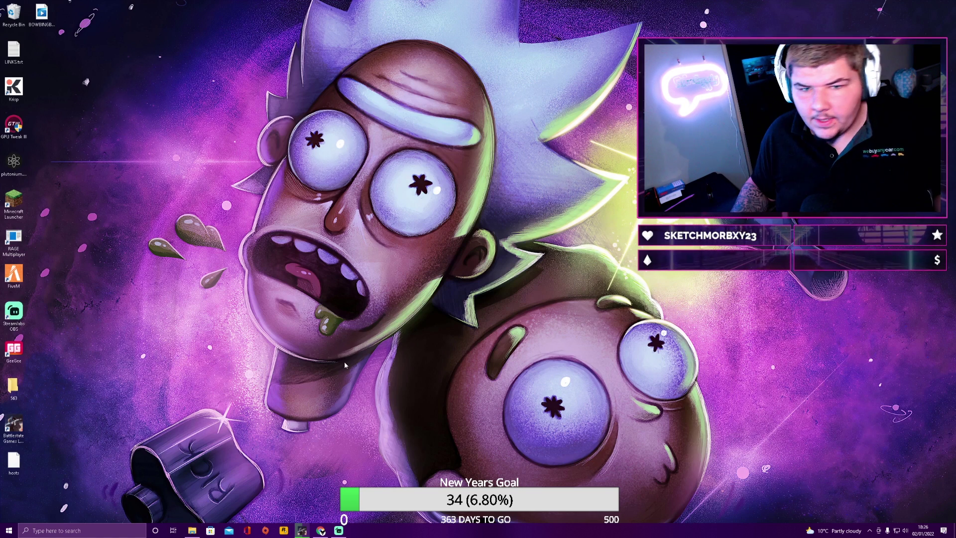
drag(14, 462, 322, 280)
double_click(322, 276)
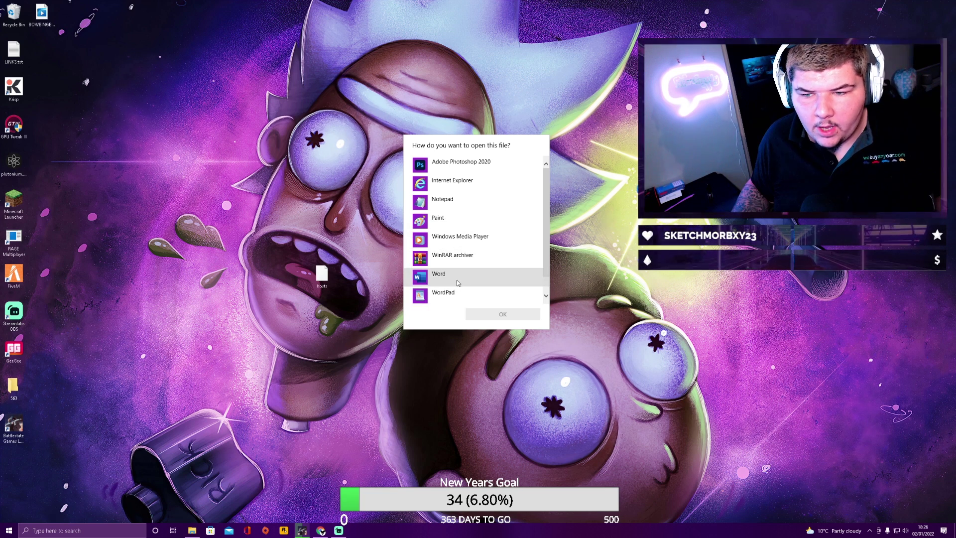
click(446, 203)
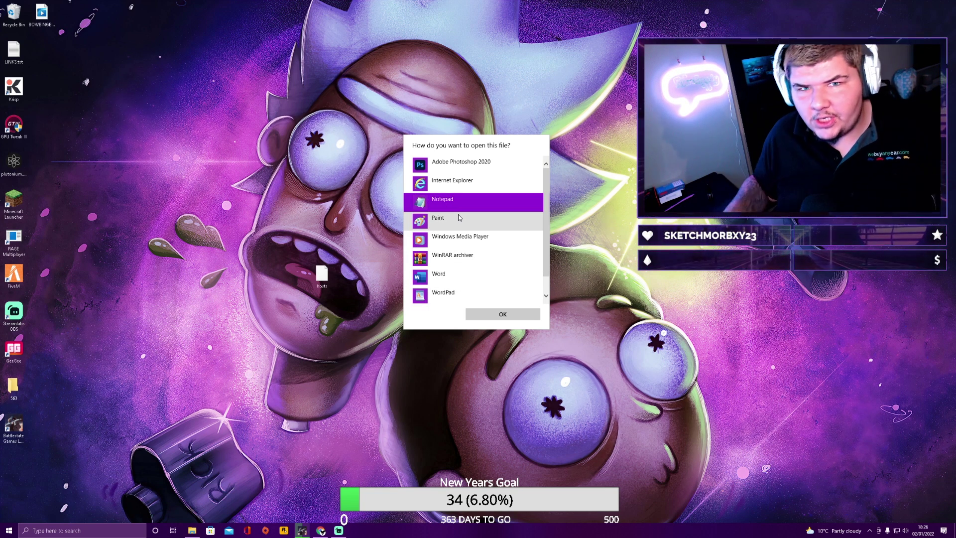
click(503, 314)
scroll(169, 126, down, 3)
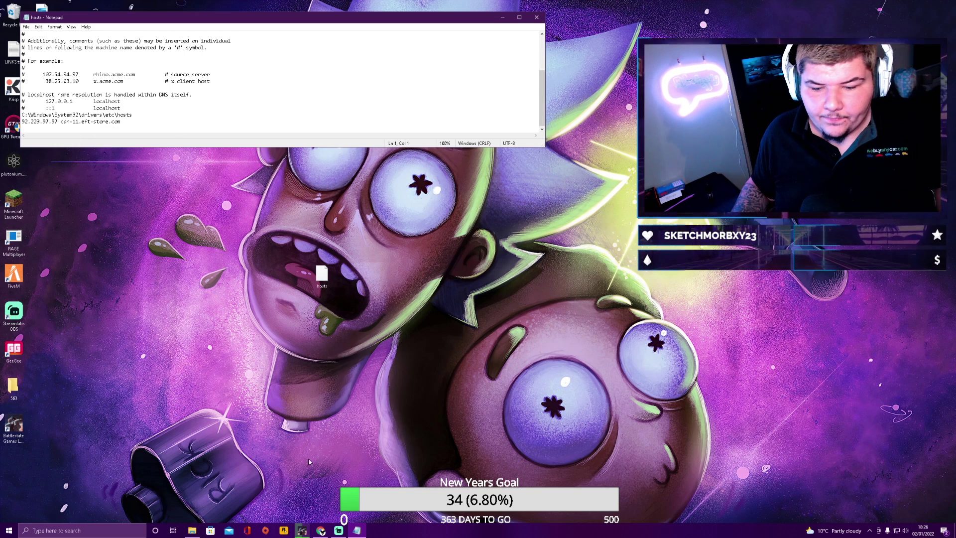
- Copy the line '92.223.97.97 cdn-11.eft-store.com' from the Reddit post
click(320, 530)
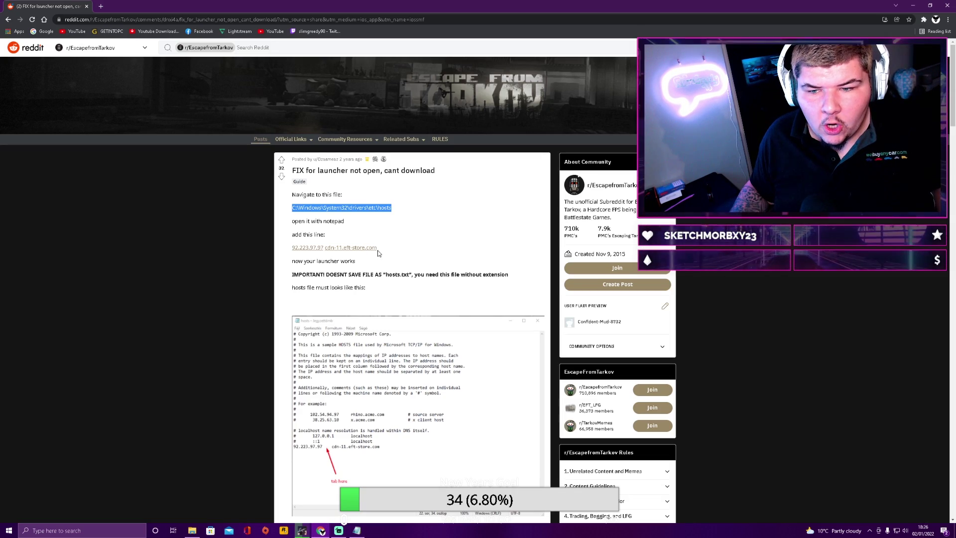
drag(378, 251, 293, 249)
key(ctrl+c)
right_click(301, 254)
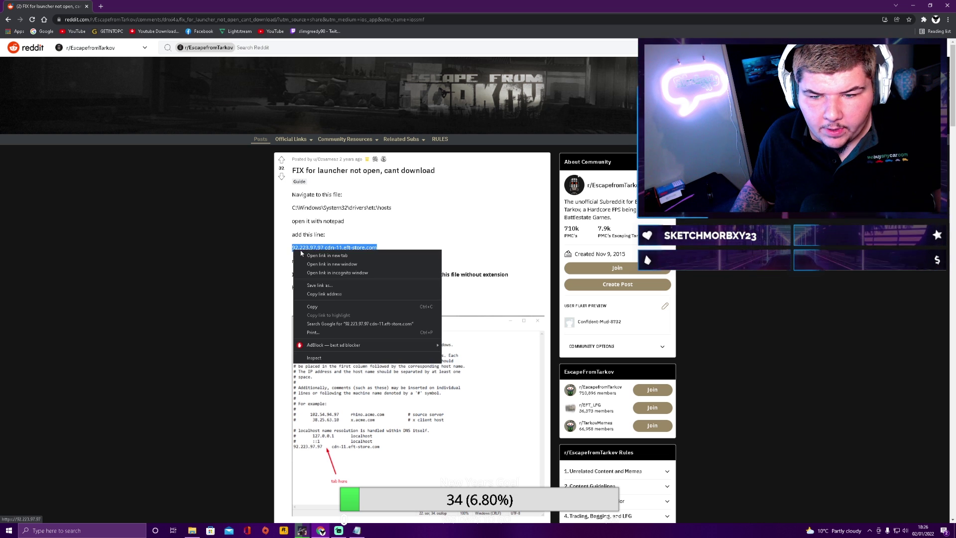
click(312, 306)
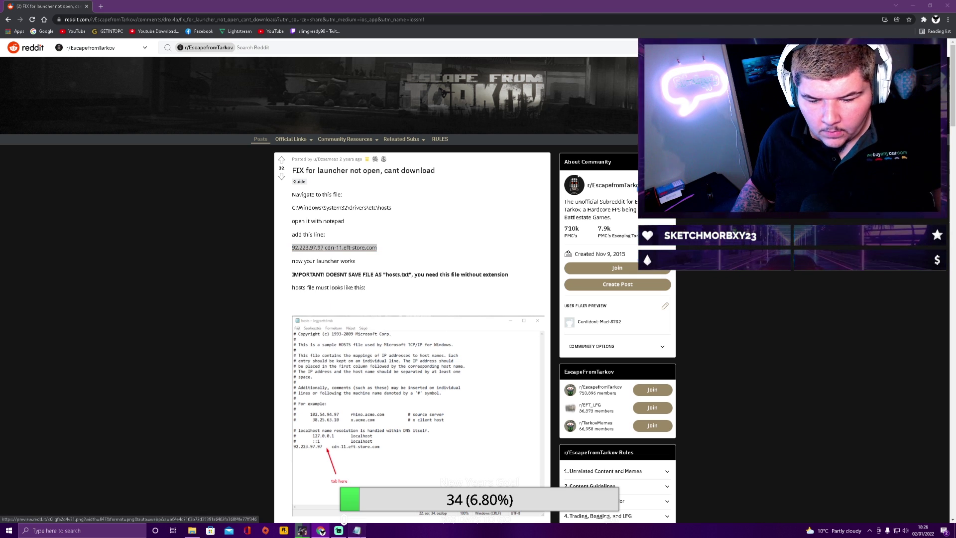
- Replace the hosts file's line 23 with the pasted '92.223.97.97 cdn-11.eft-store.com' line
key(alt+Tab)
scroll(145, 199, down, 3)
click(141, 124)
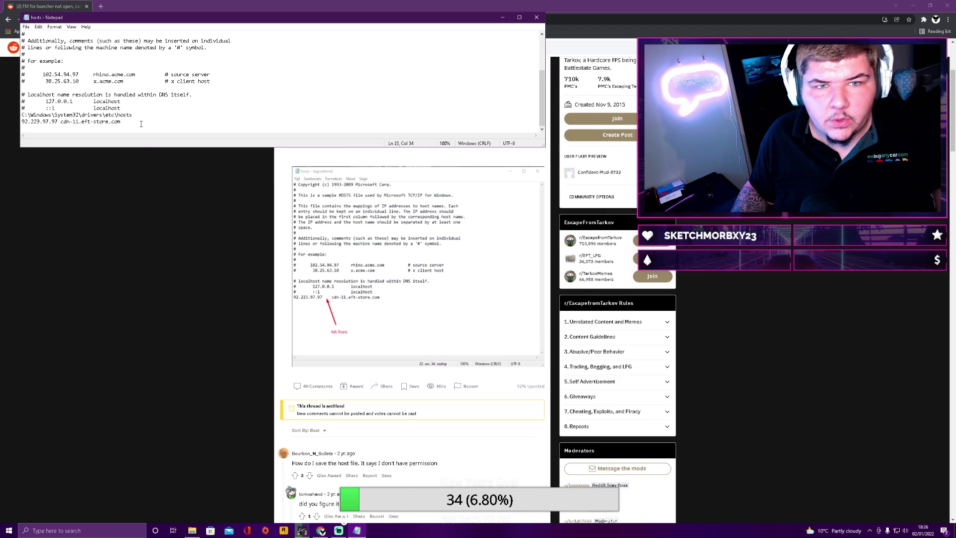
key(BackSpace)
key(BackSpace)
key(BackSpace)
key(BackSpace)
key(BackSpace)
key(BackSpace)
key(BackSpace)
key(BackSpace)
key(BackSpace)
key(BackSpace)
key(BackSpace)
key(BackSpace)
key(BackSpace)
key(BackSpace)
key(BackSpace)
key(BackSpace)
key(BackSpace)
key(BackSpace)
key(BackSpace)
key(BackSpace)
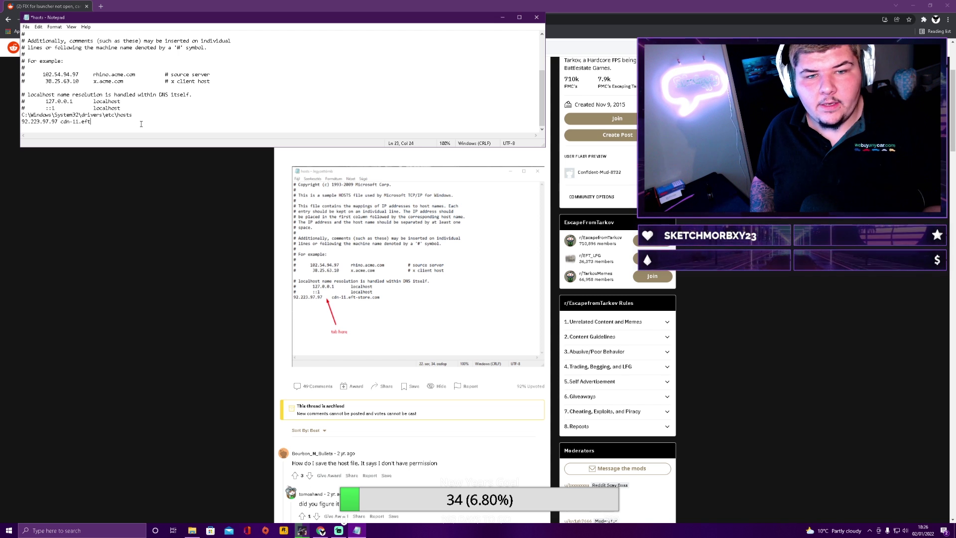
key(BackSpace)
key(BackSpace)
key(BackSpace)
key(BackSpace)
key(BackSpace)
key(BackSpace)
key(BackSpace)
key(BackSpace)
key(BackSpace)
key(BackSpace)
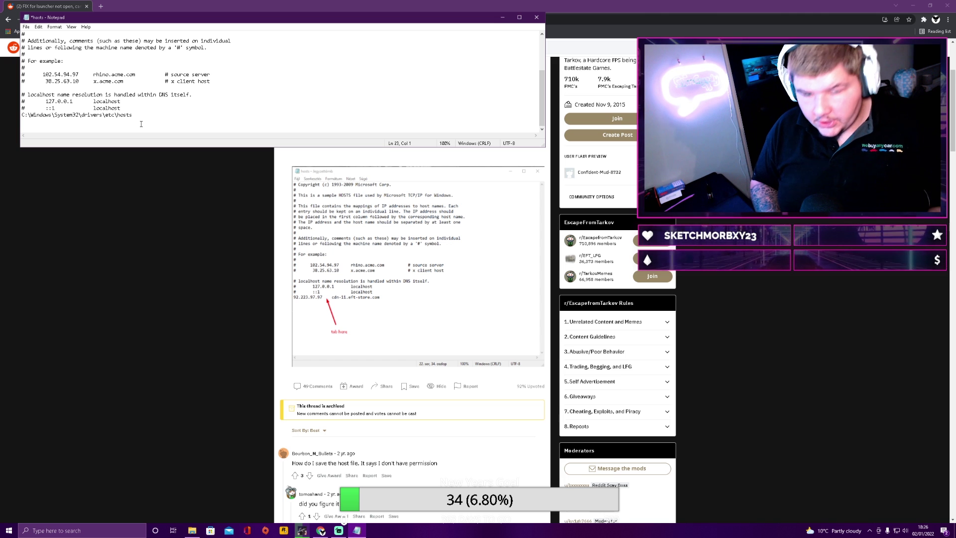
key(ctrl+v)
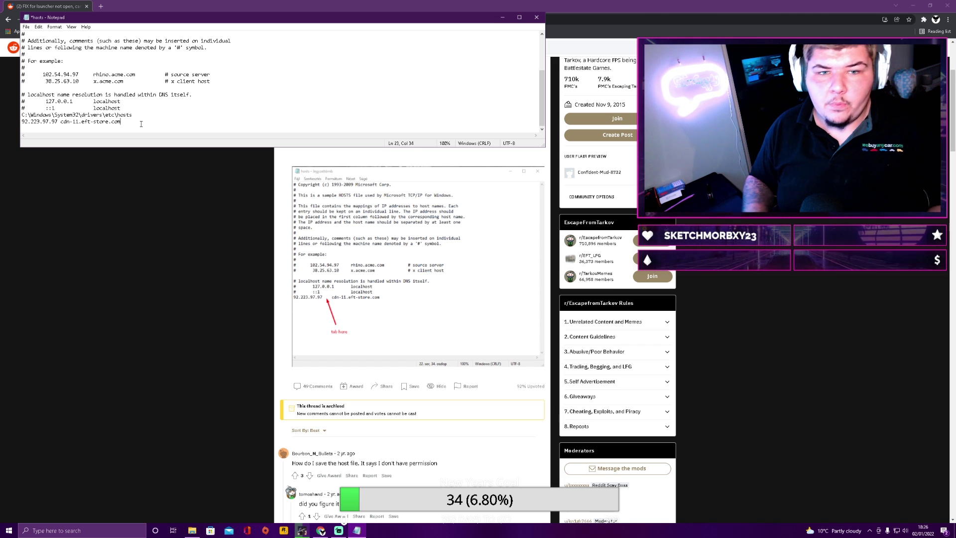
- Save the edited hosts file and close Notepad
click(26, 27)
click(38, 60)
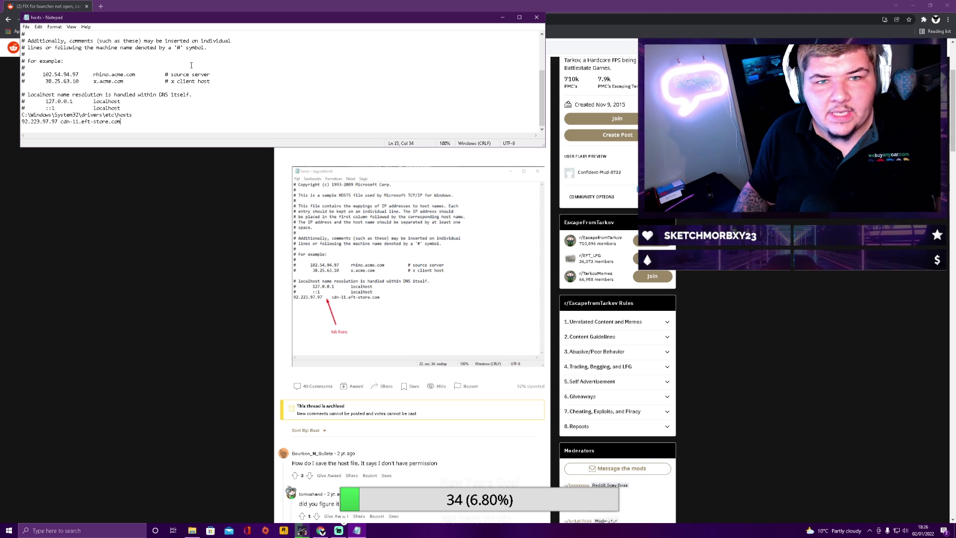
click(538, 18)
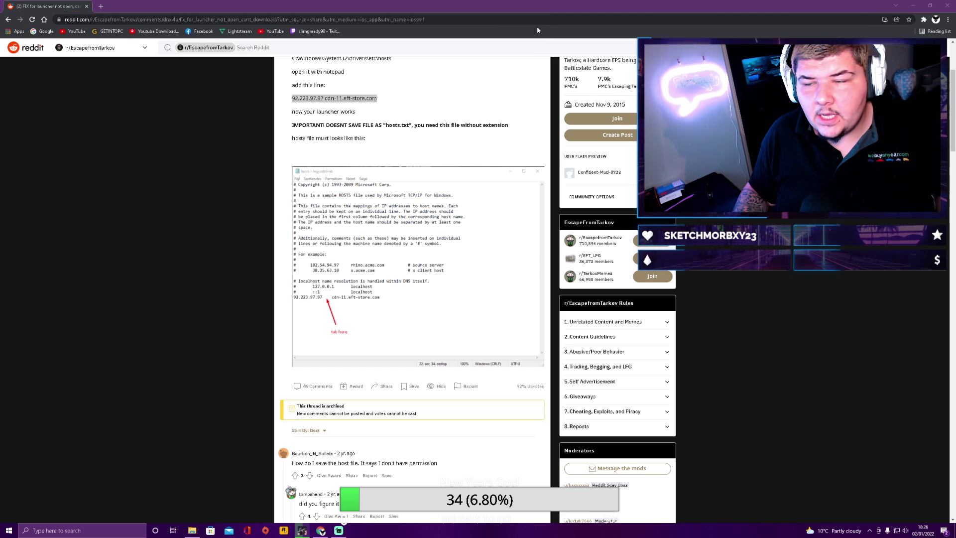
- Show the etc folder window, then return to the Reddit post and scroll up to its title
click(192, 531)
click(493, 225)
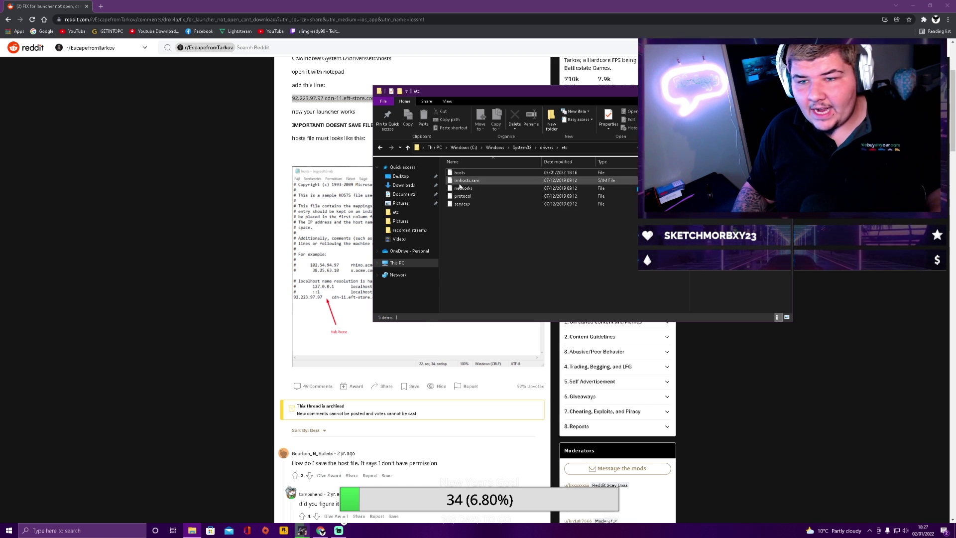
click(293, 230)
scroll(344, 224, up, 3)
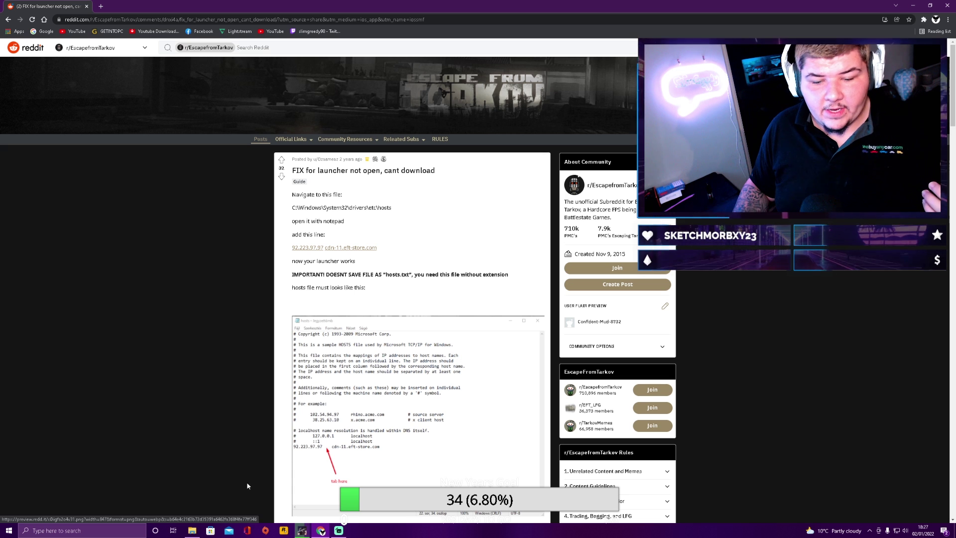
- Return to the etc folder after the address with '#' appended fails and is cancelled
drag(393, 207, 290, 214)
key(ctrl+c)
click(394, 209)
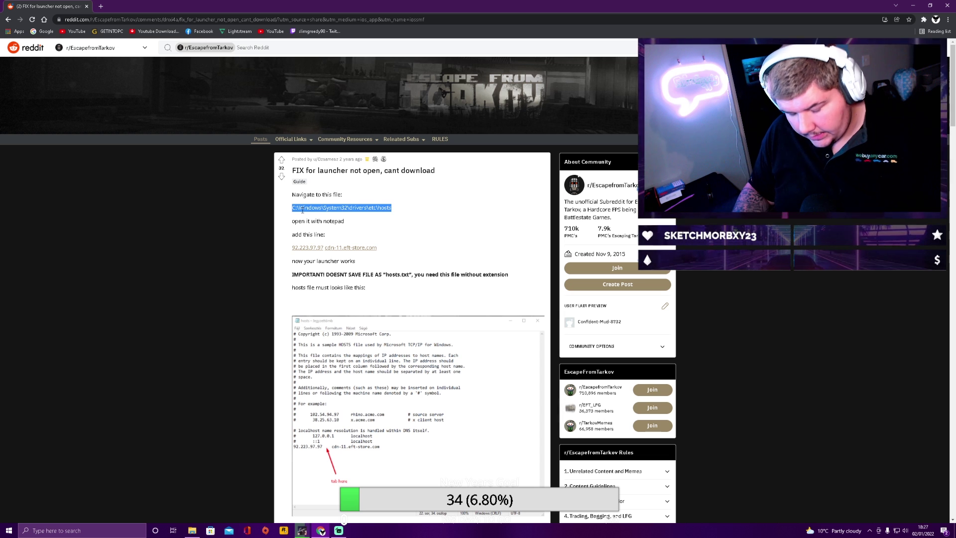
key(alt+Tab)
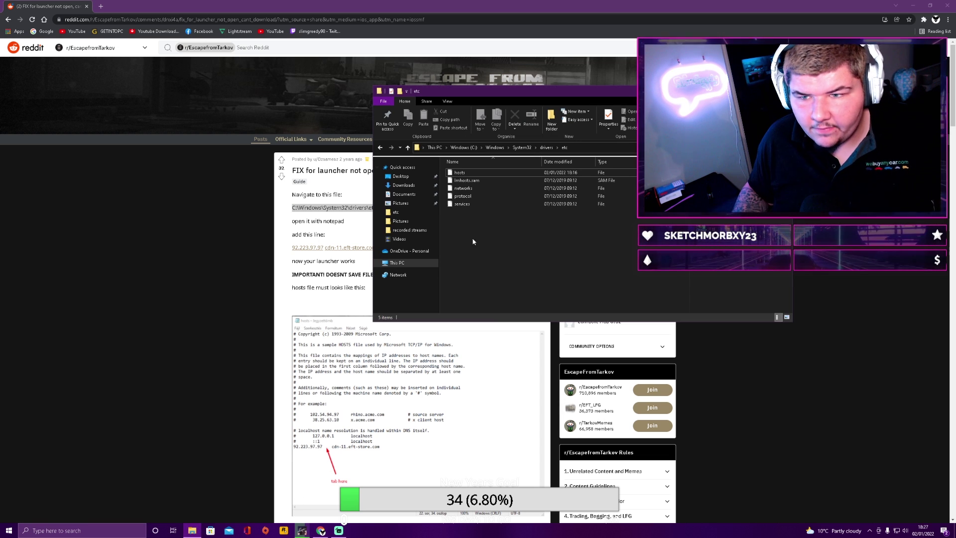
click(578, 148)
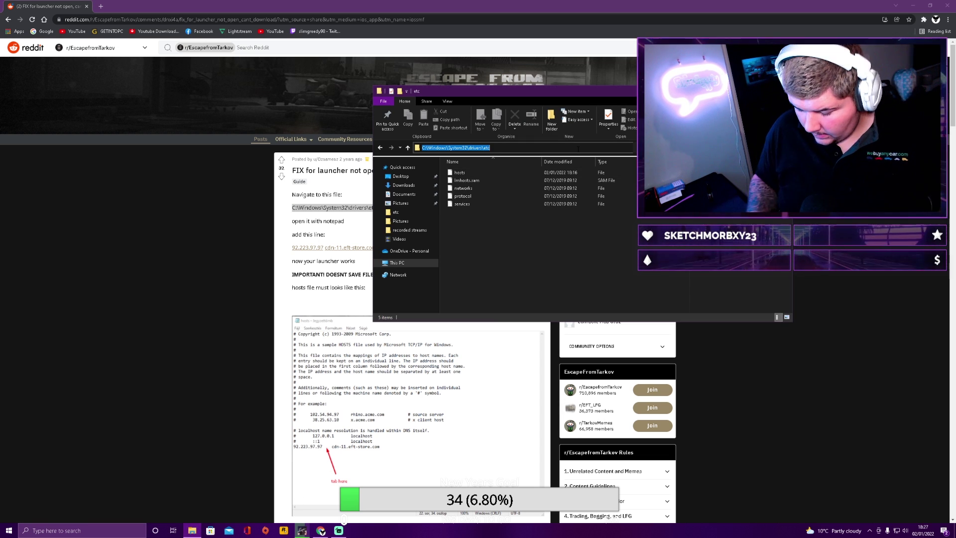
key(ctrl+v)
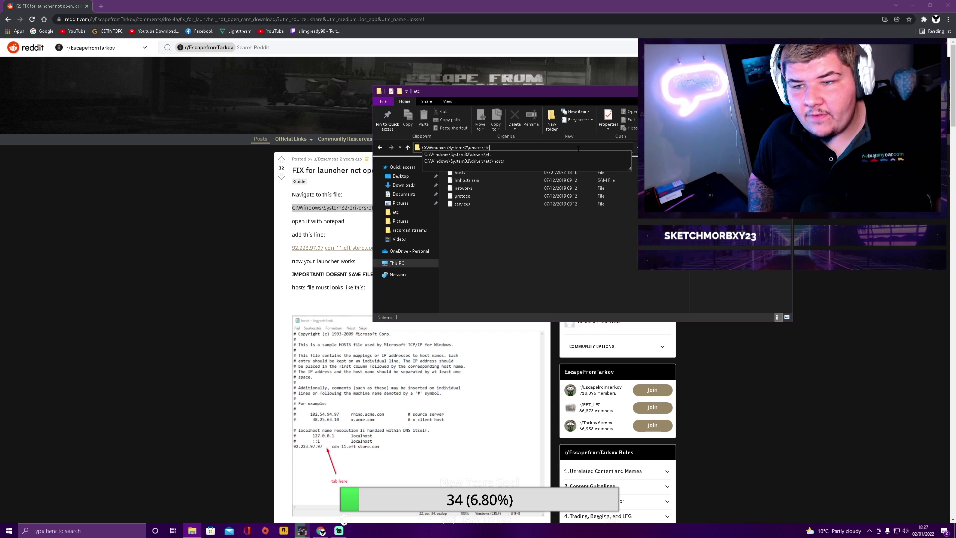
text(#)
key(Return)
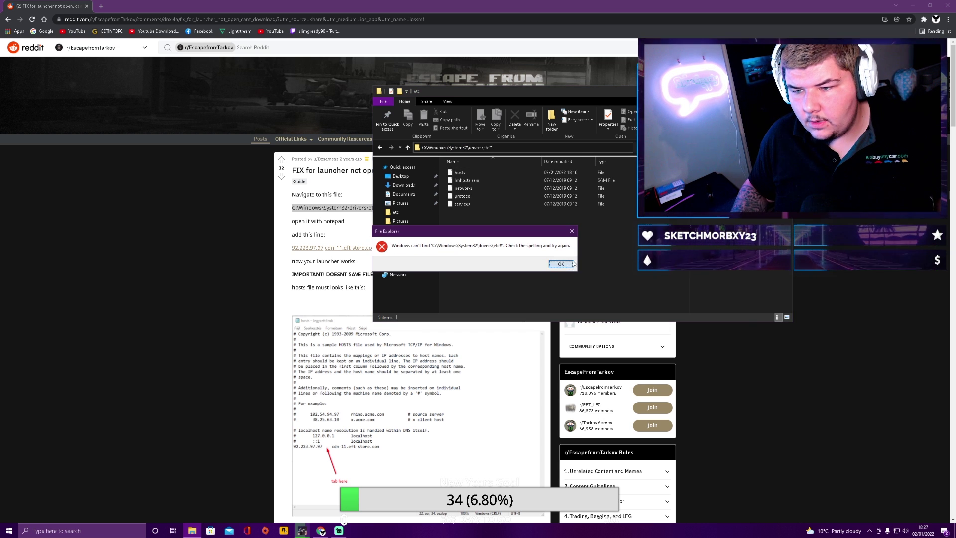
click(563, 264)
key(Escape)
key(Escape)
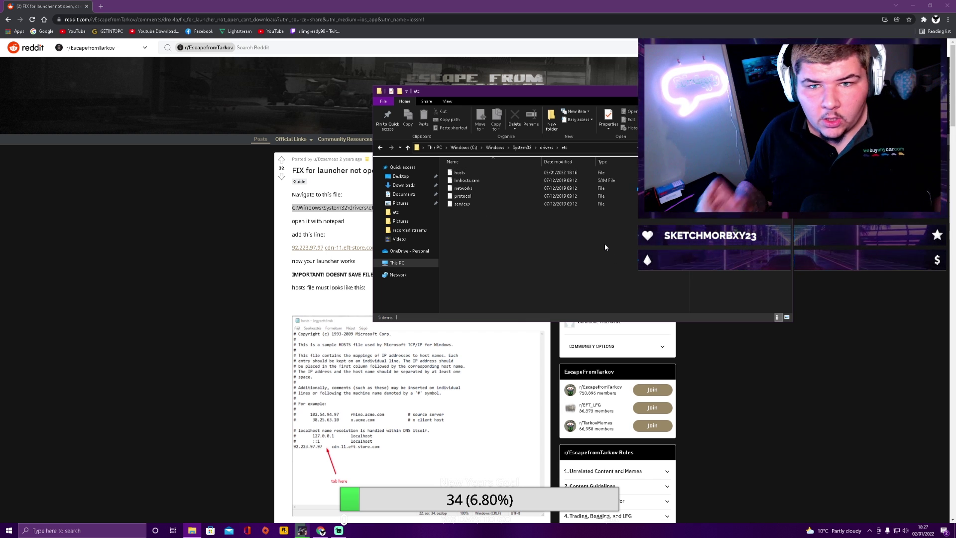
- Select the '92.223.97.97 cdn-11.eft-store.com' line in the Reddit post
click(333, 319)
drag(390, 248, 294, 254)
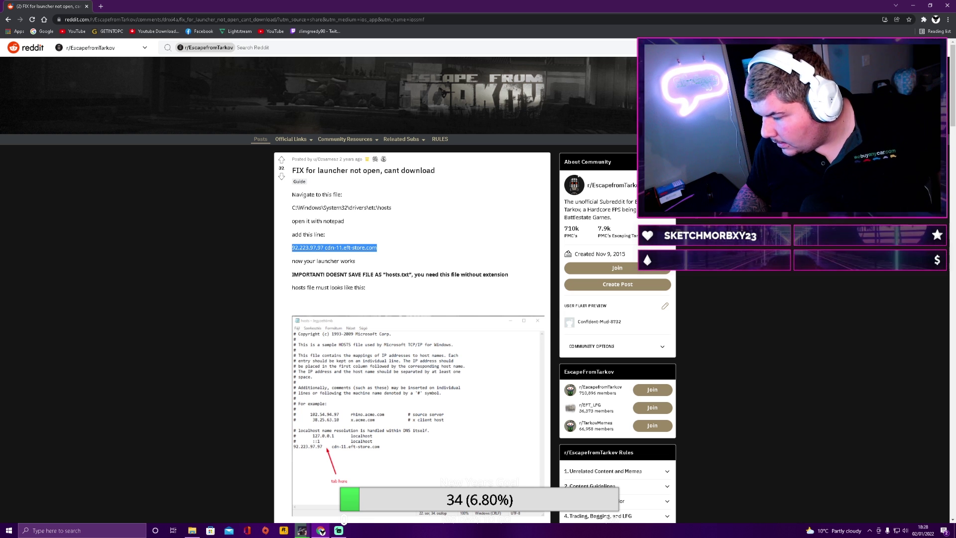
- Bring the Battlestate Games Launcher forward, now downloading at 49 MB/sec
click(302, 531)
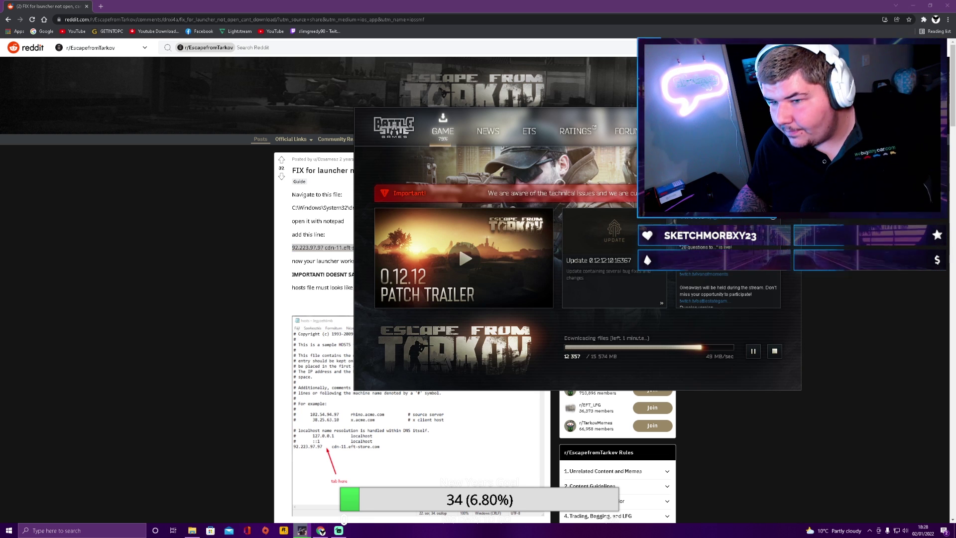